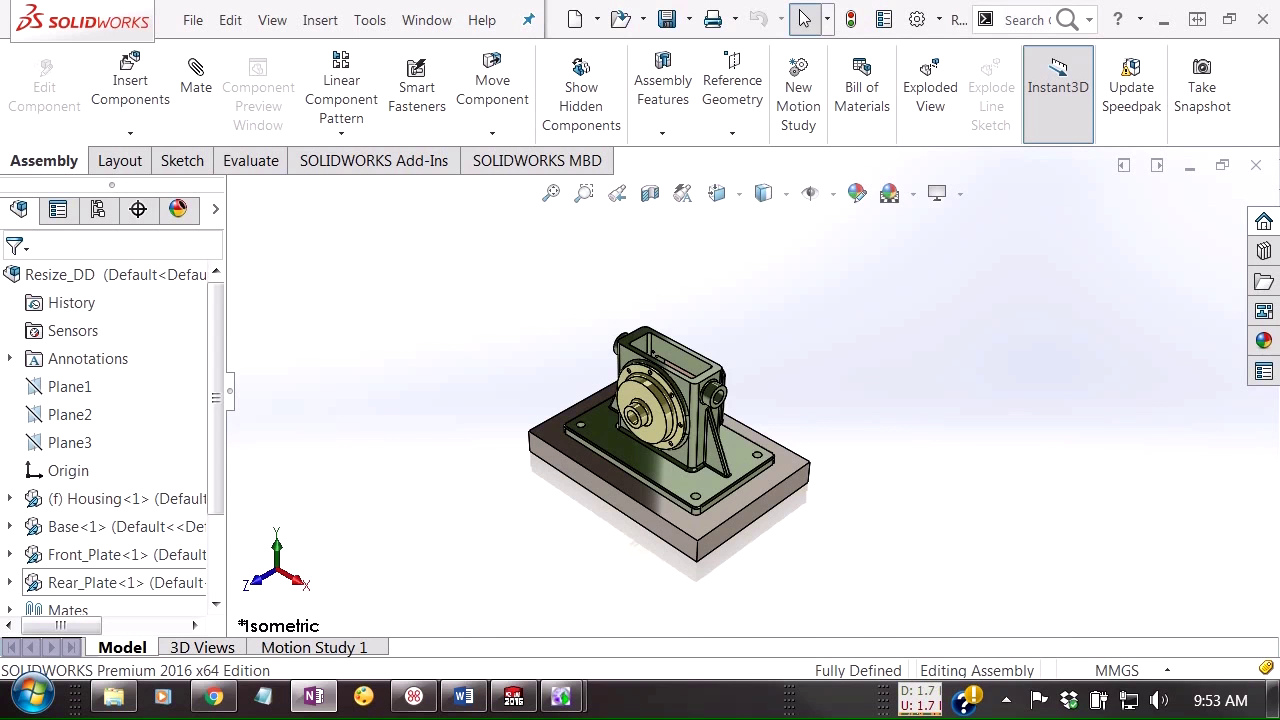
Review the general system options and the toolbar customization settings without changing them
click(918, 20)
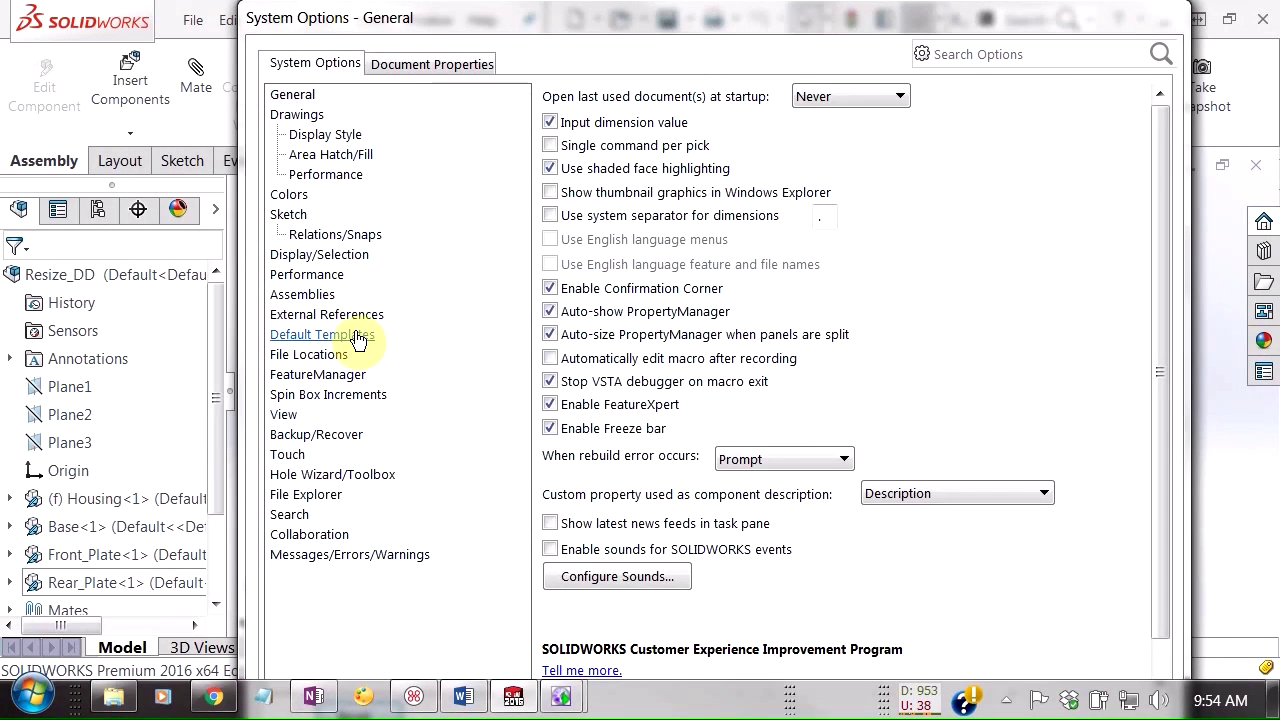
key(Escape)
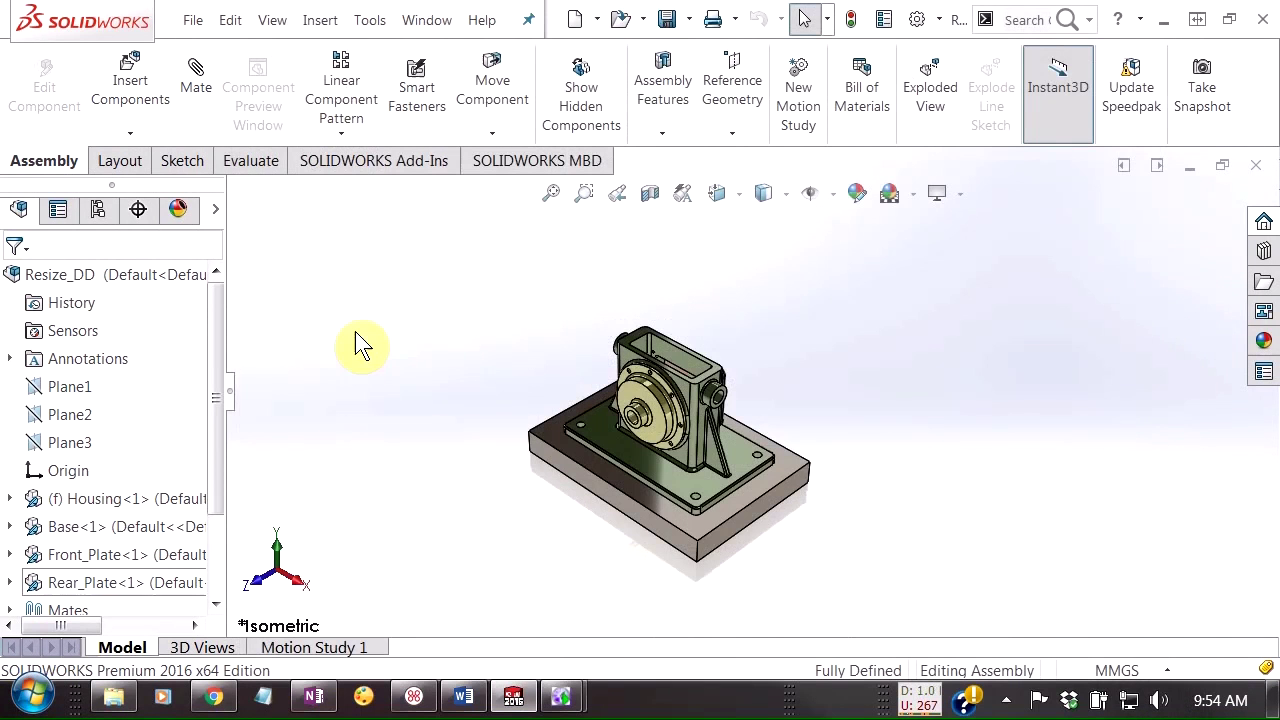
mouse_move(453, 330)
right_down()
mouse_move(423, 326)
mouse_move(449, 338)
right_up()
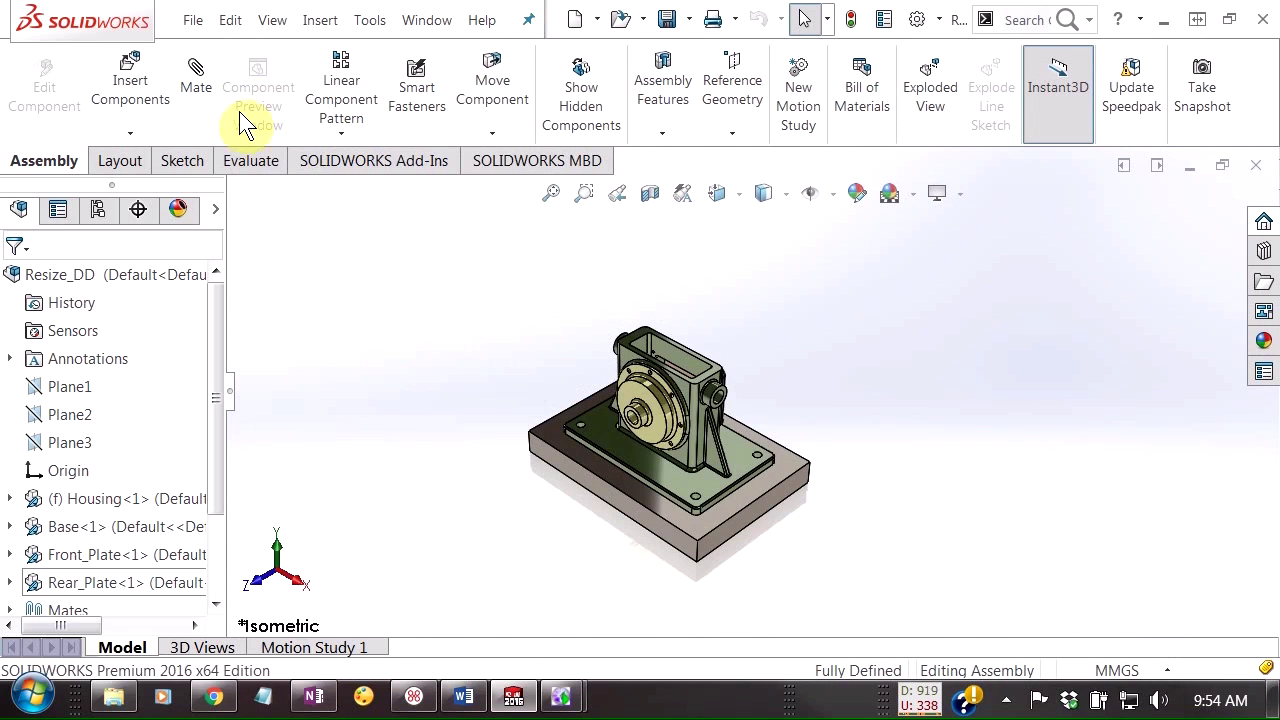
click(940, 22)
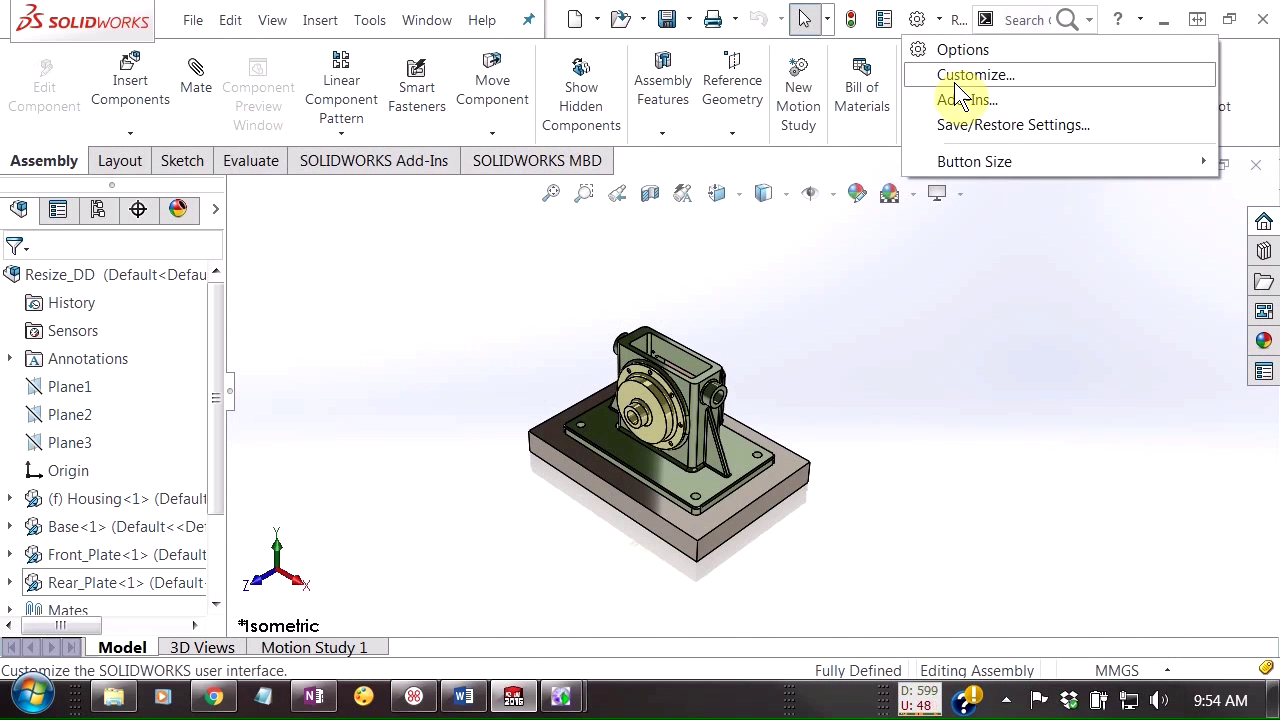
click(960, 82)
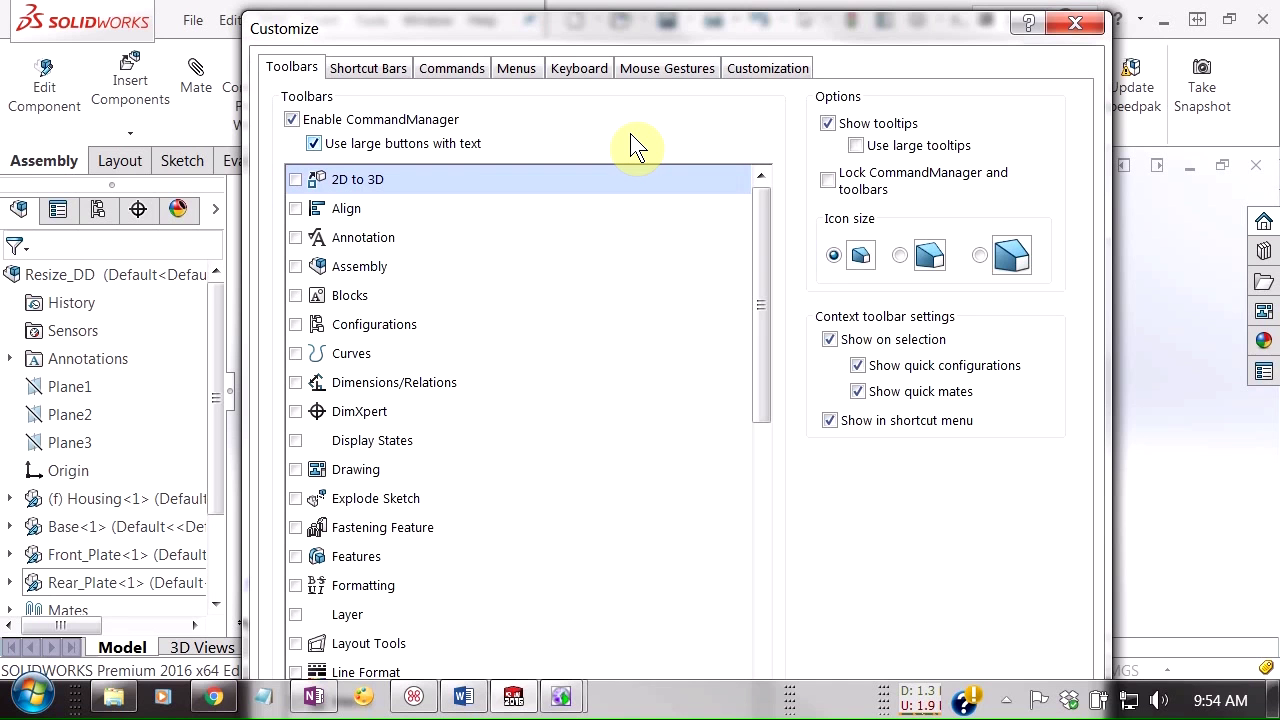
click(1075, 22)
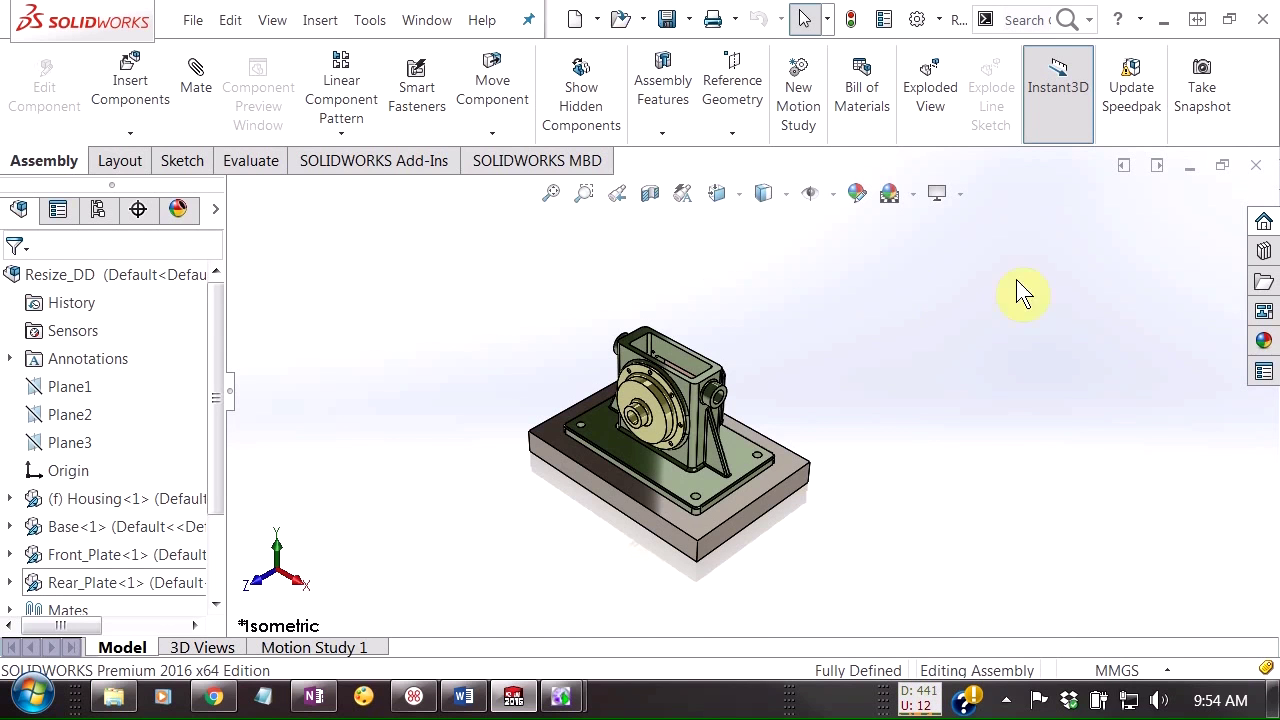
Look through the SOLIDWORKS resources and the installed SOLIDWORKS 2016 tools for the Copy Settings Wizard
click(1264, 223)
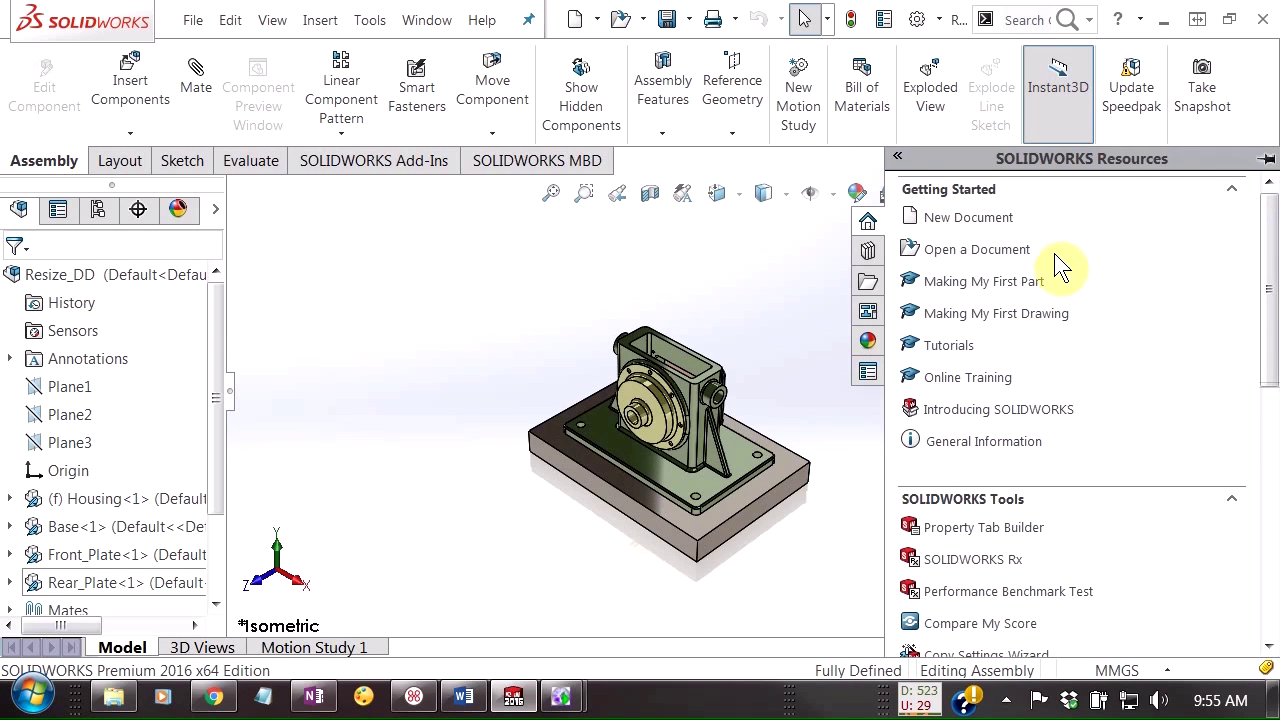
drag(1264, 300, 1263, 378)
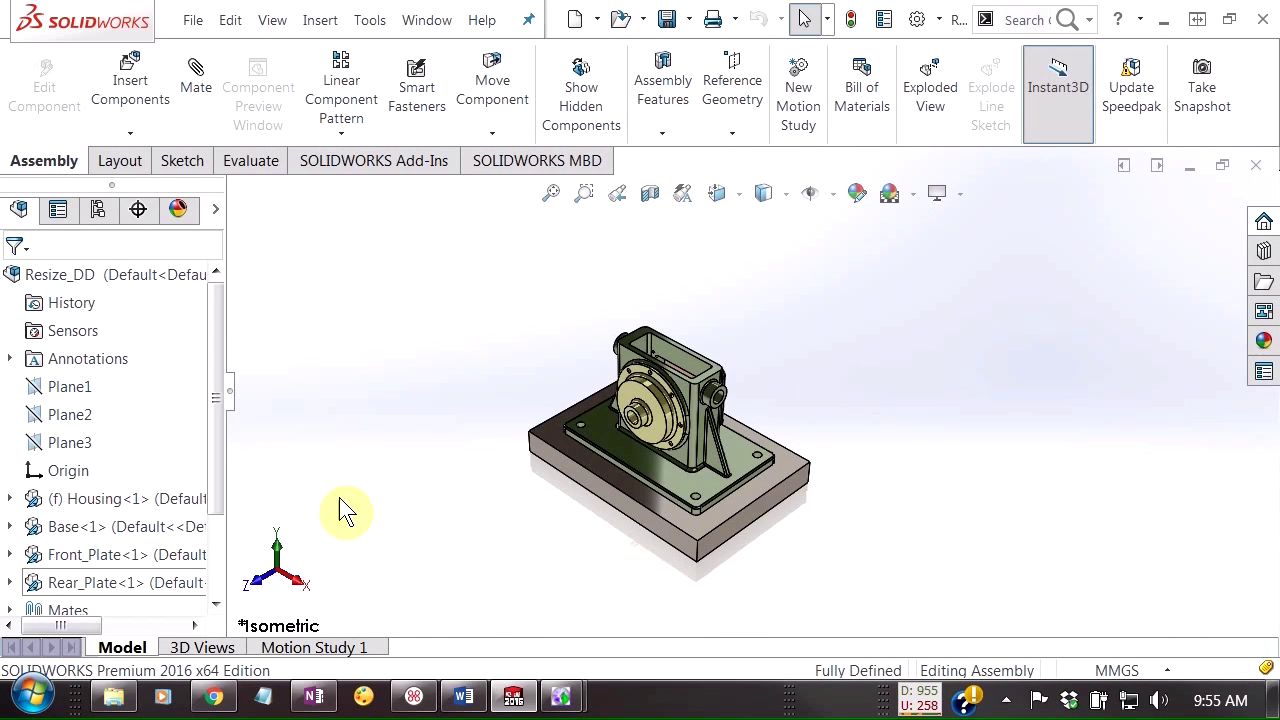
click(32, 698)
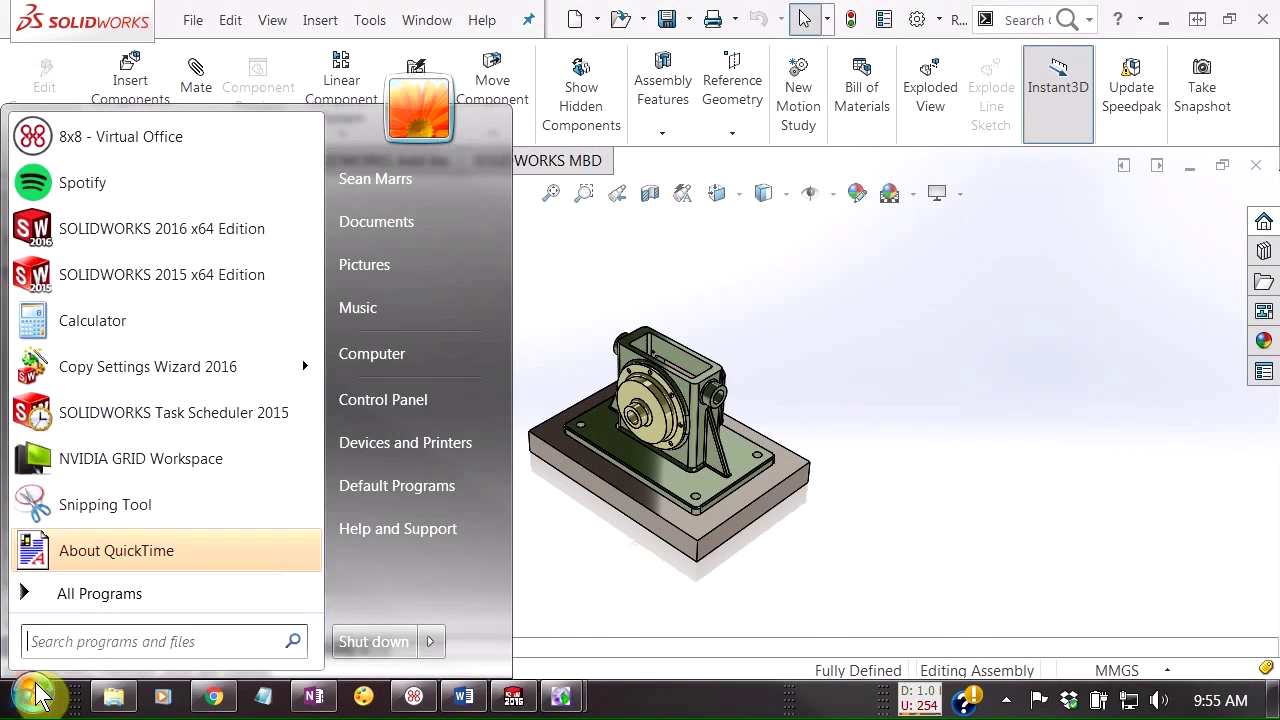
mouse_move(74, 597)
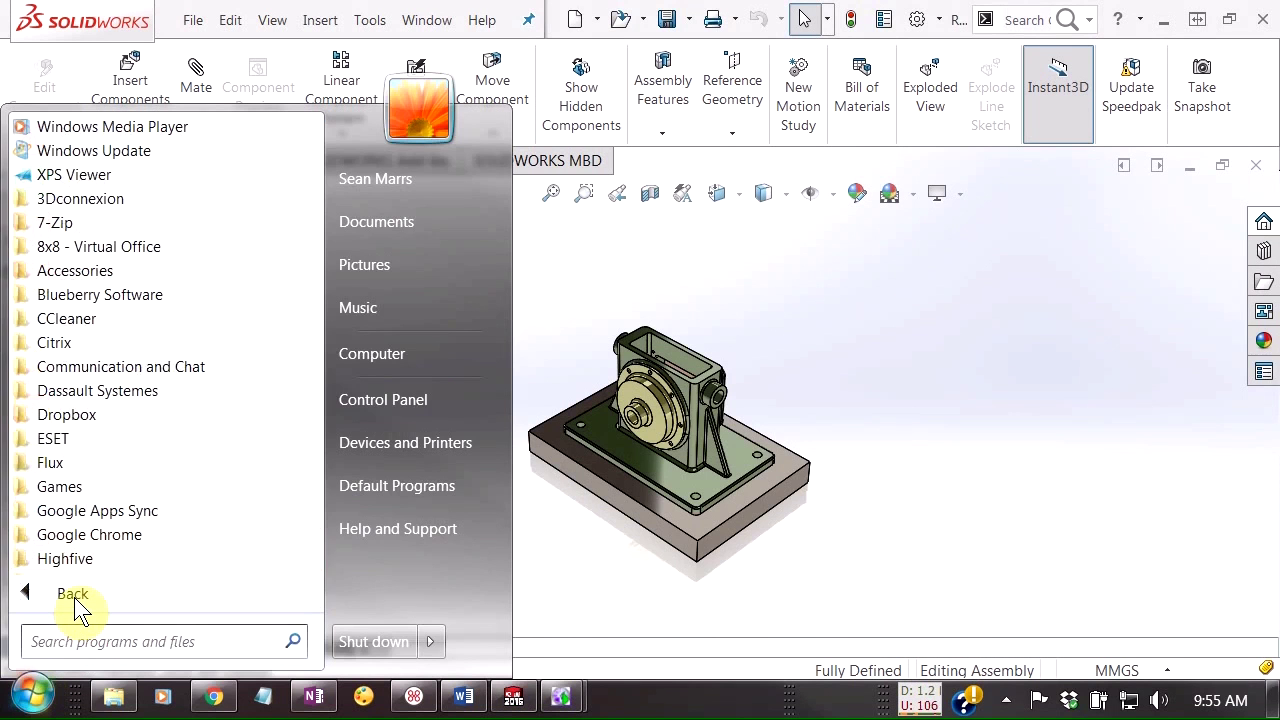
drag(312, 282, 318, 486)
click(137, 439)
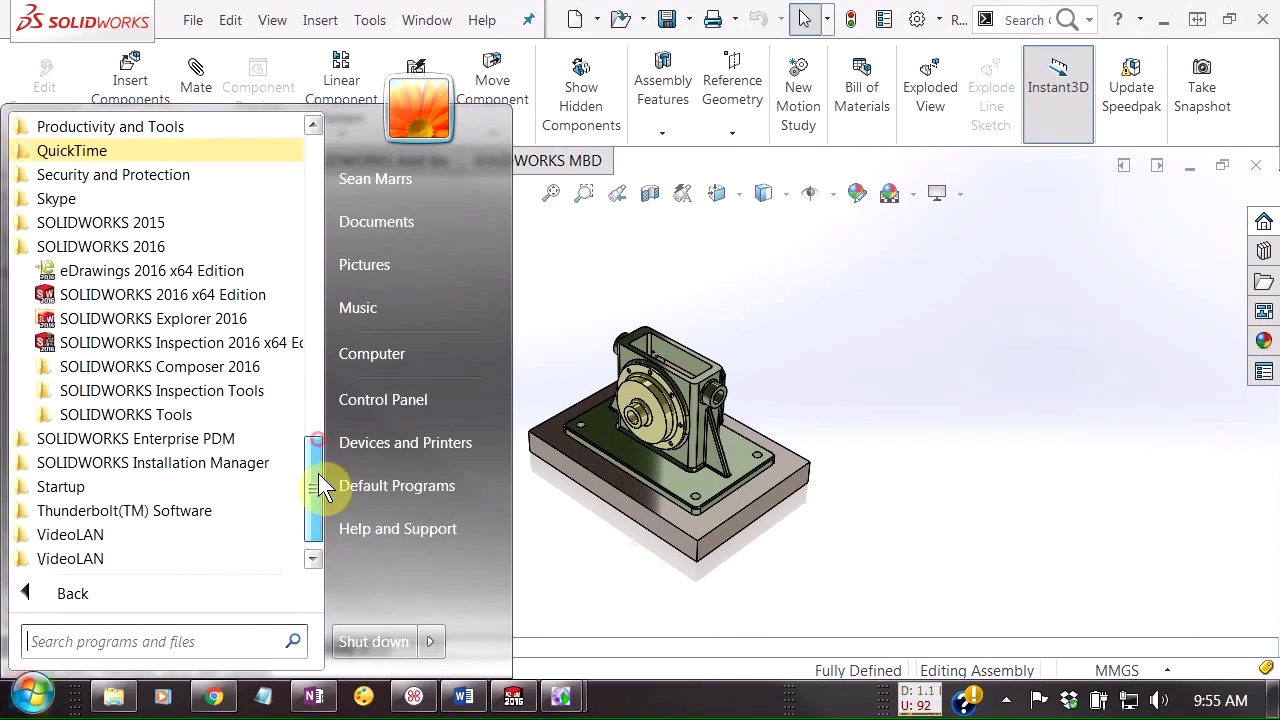
click(177, 418)
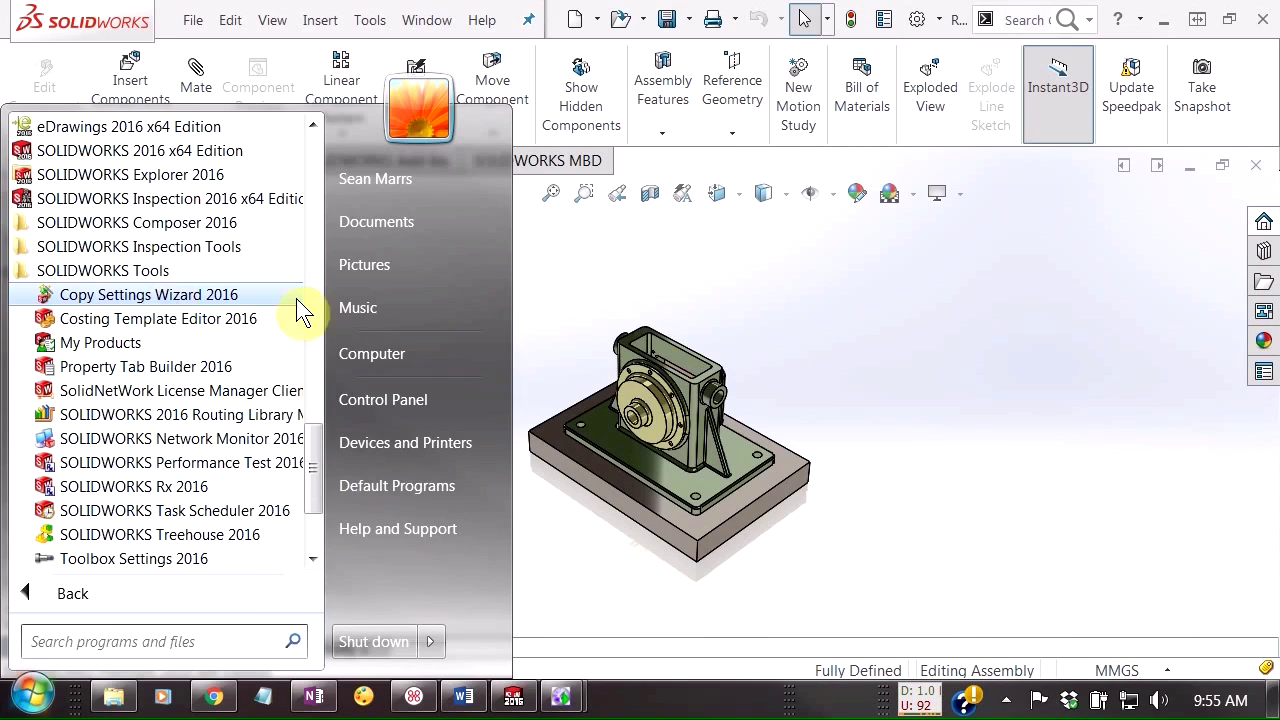
click(706, 286)
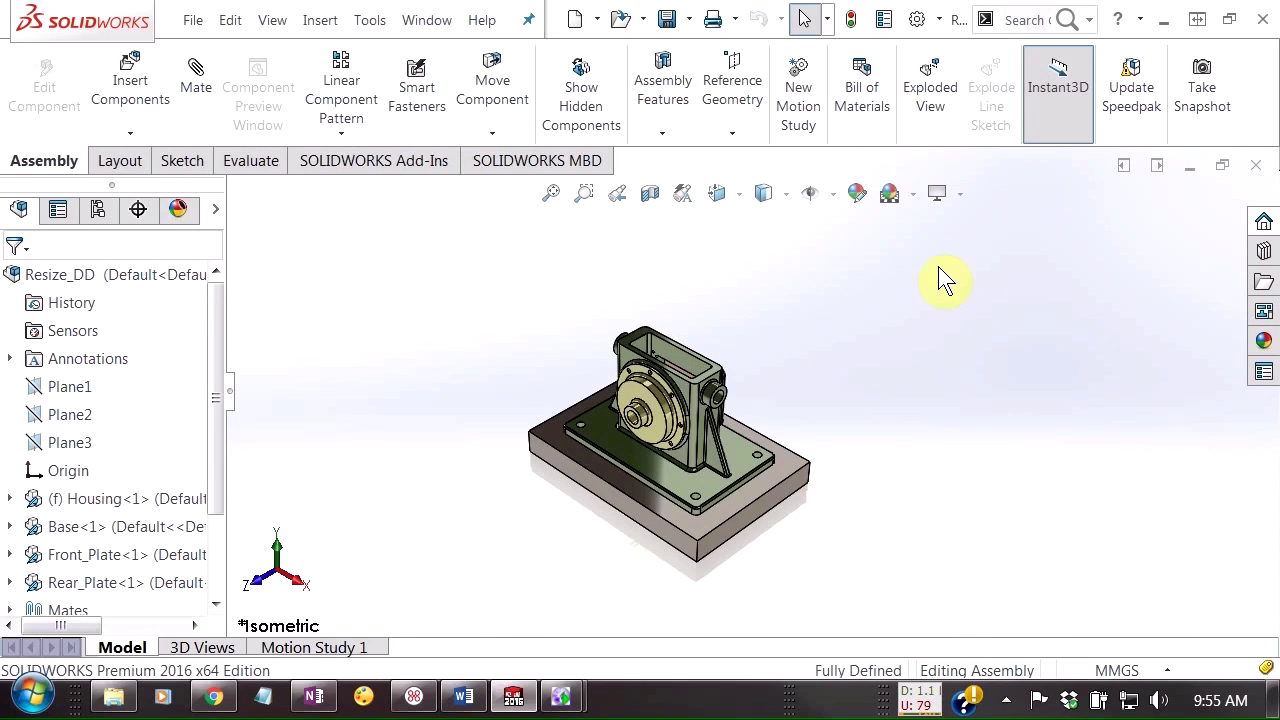
Launch the Copy Settings Wizard from the SOLIDWORKS resources and choose to save the current settings to a file
click(1262, 226)
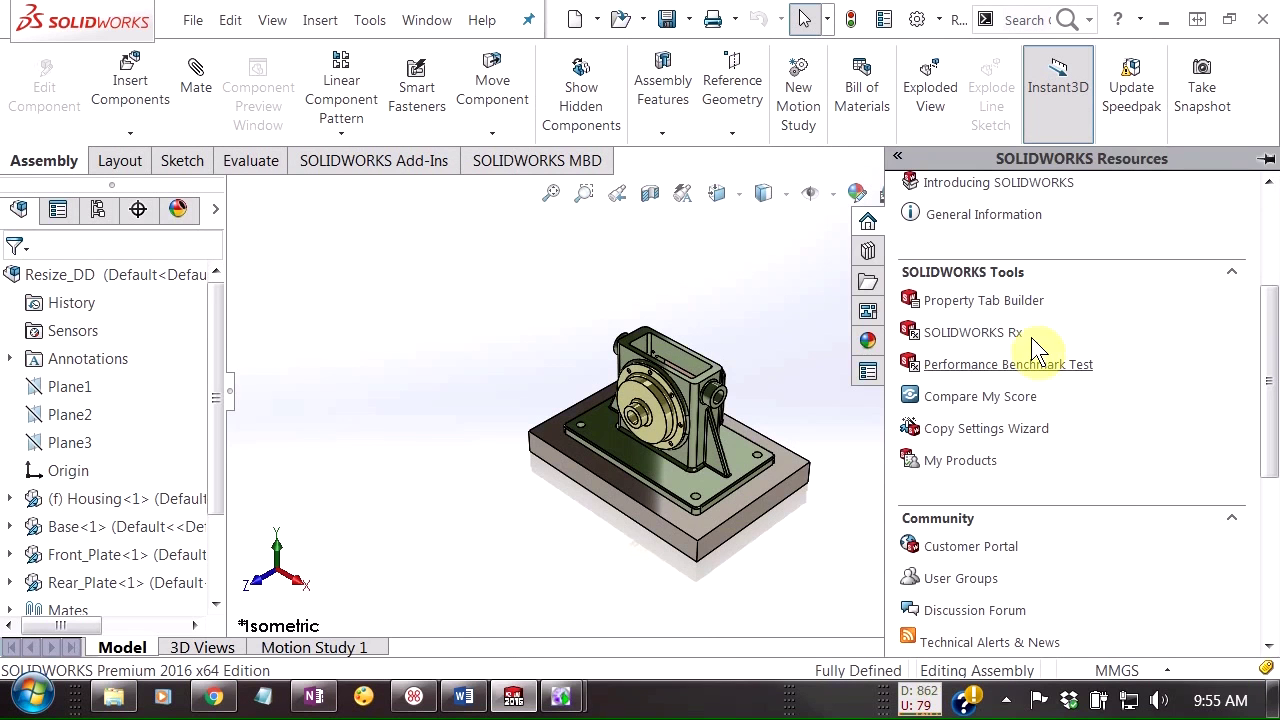
click(968, 438)
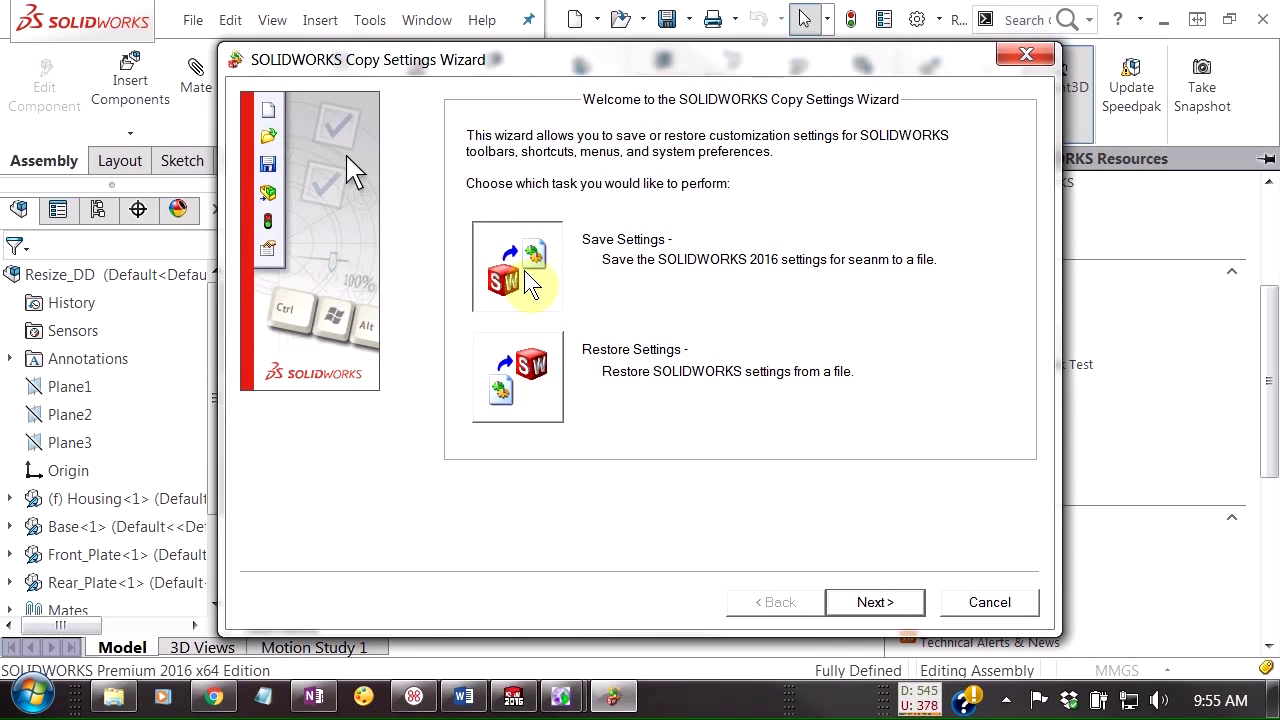
click(553, 337)
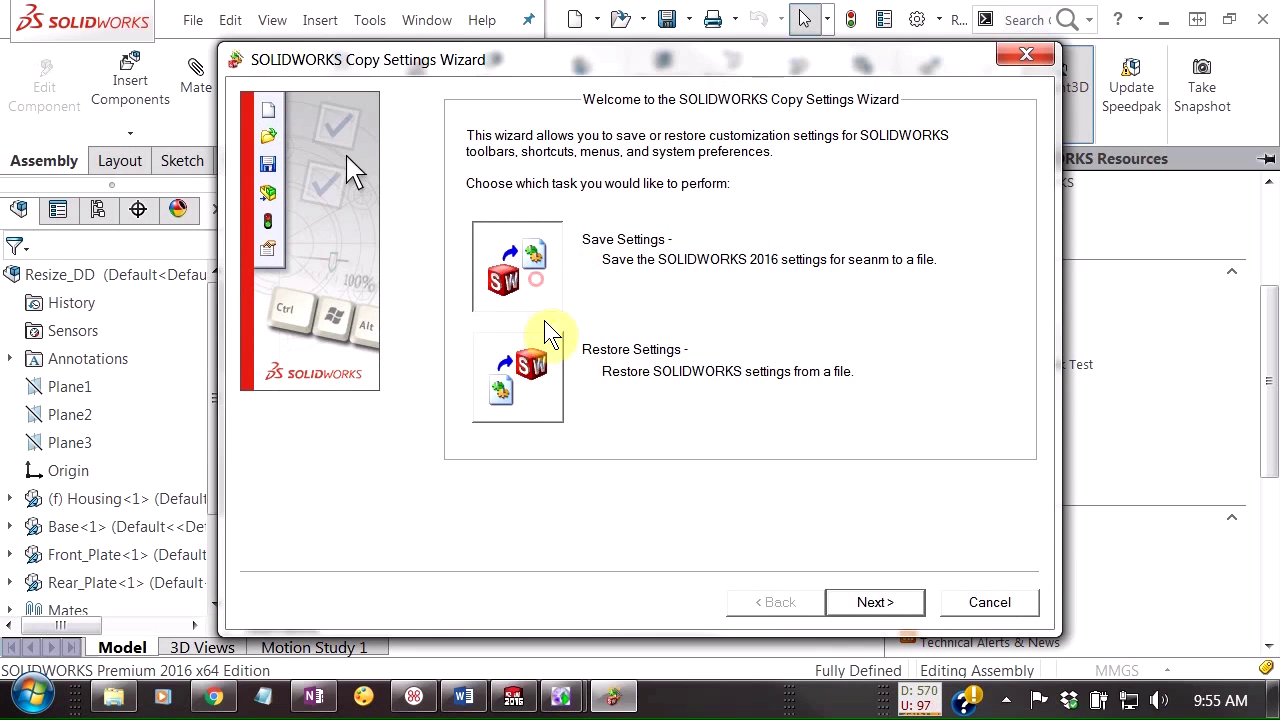
click(510, 271)
click(875, 603)
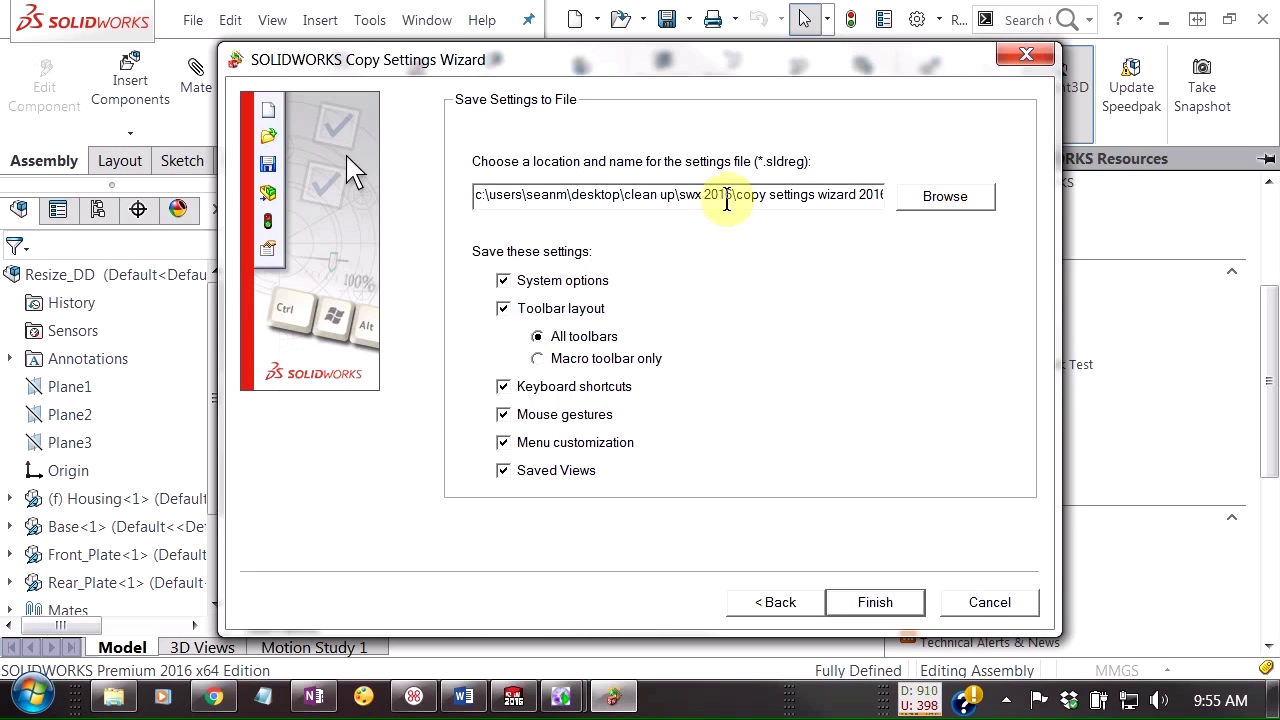
Save all the settings as 12-31-15.sldreg in the Copy Settings Wizard 2016 folder and finish the wizard
click(929, 205)
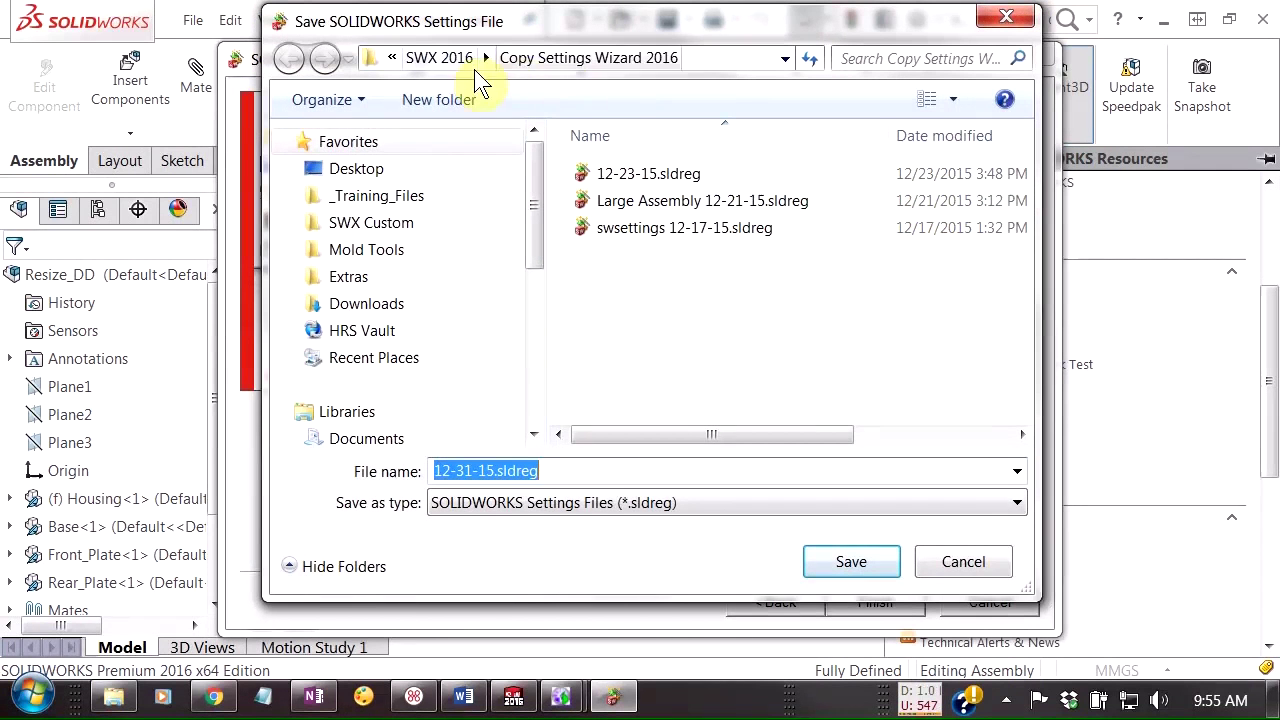
click(484, 471)
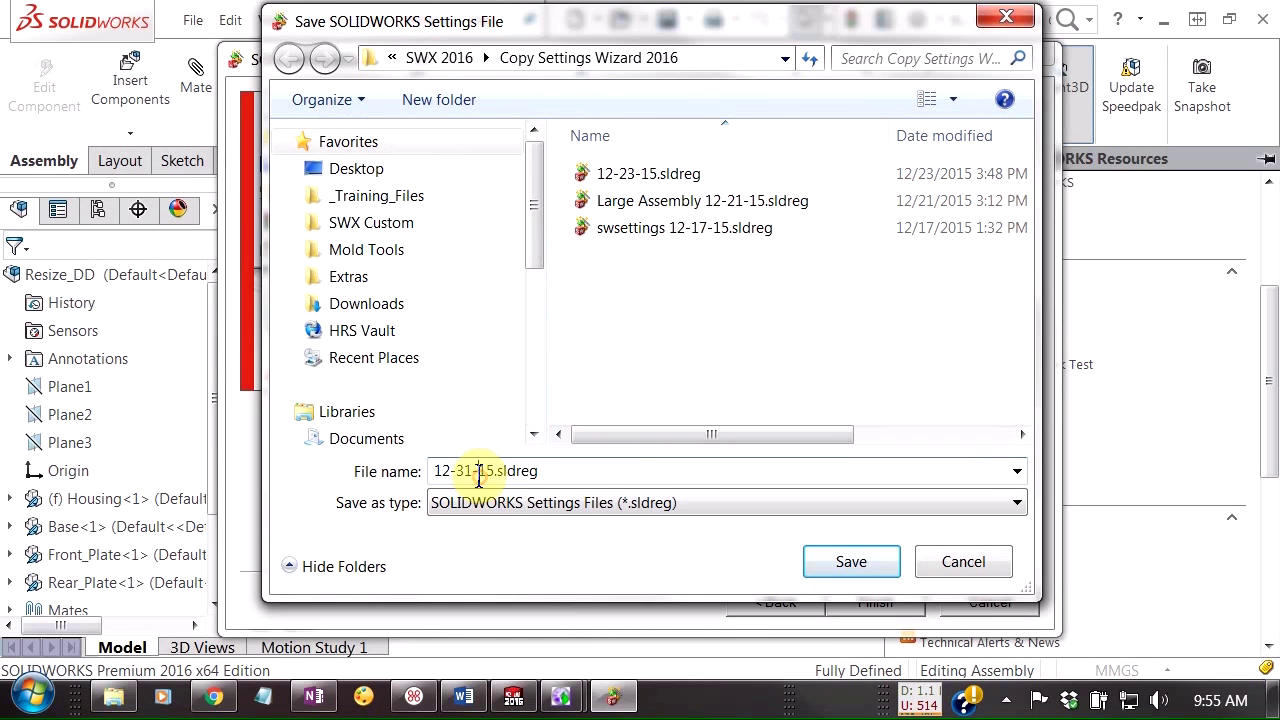
drag(473, 471, 460, 470)
text(31)
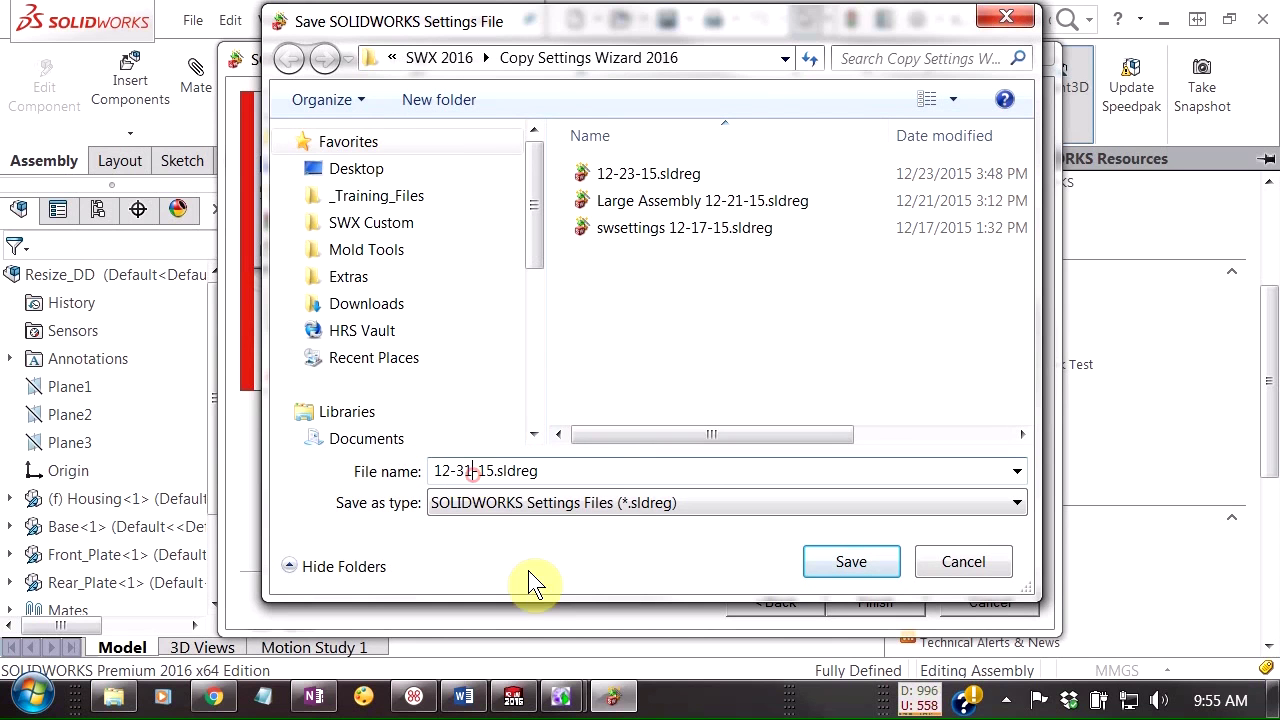
click(878, 570)
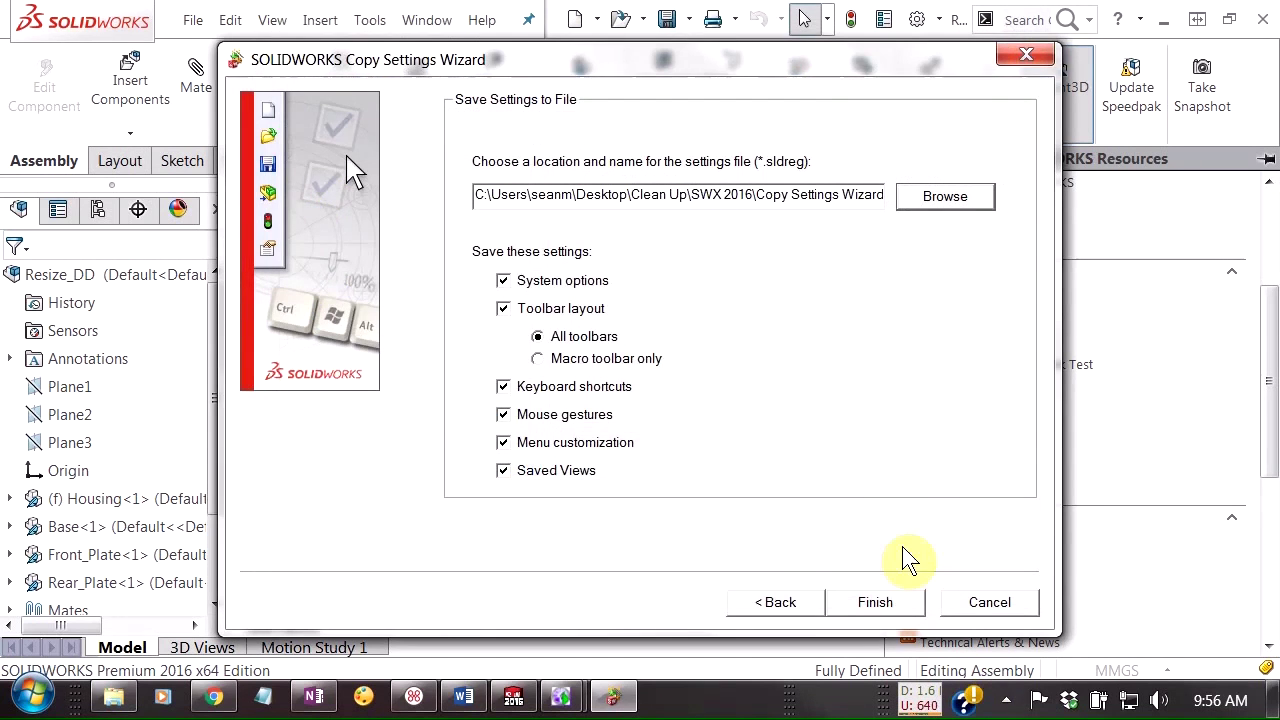
click(884, 603)
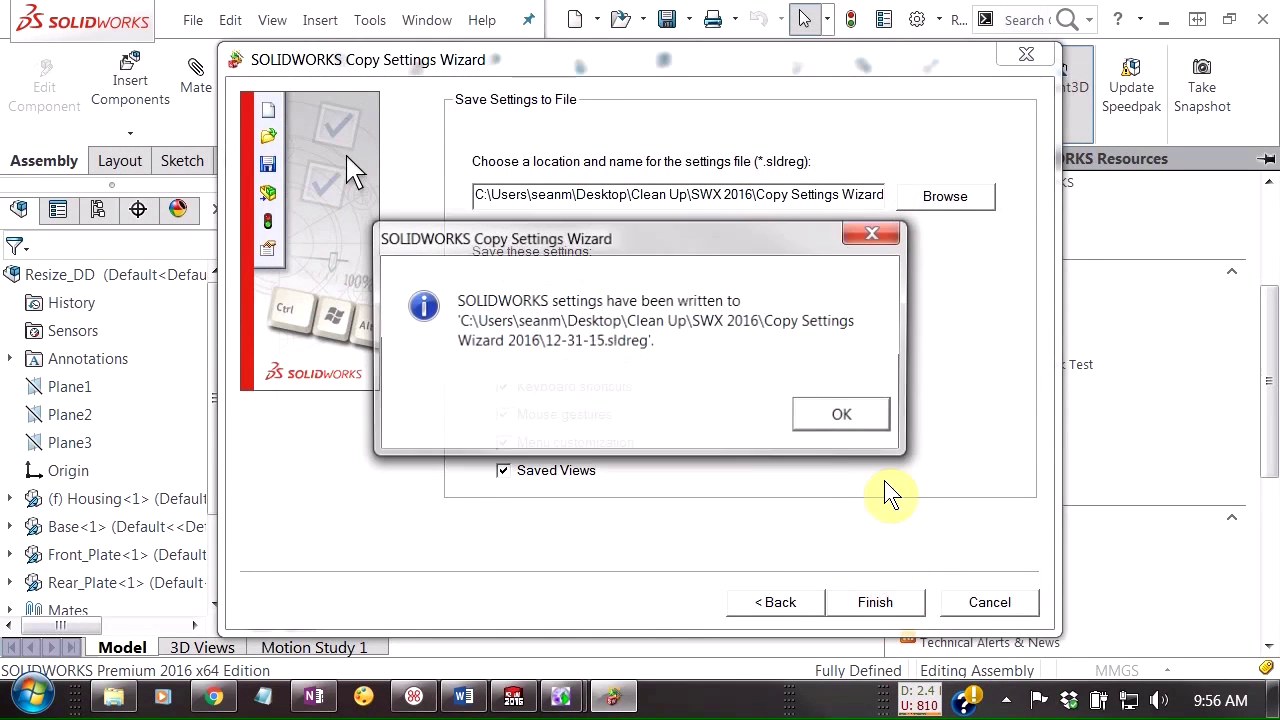
click(846, 420)
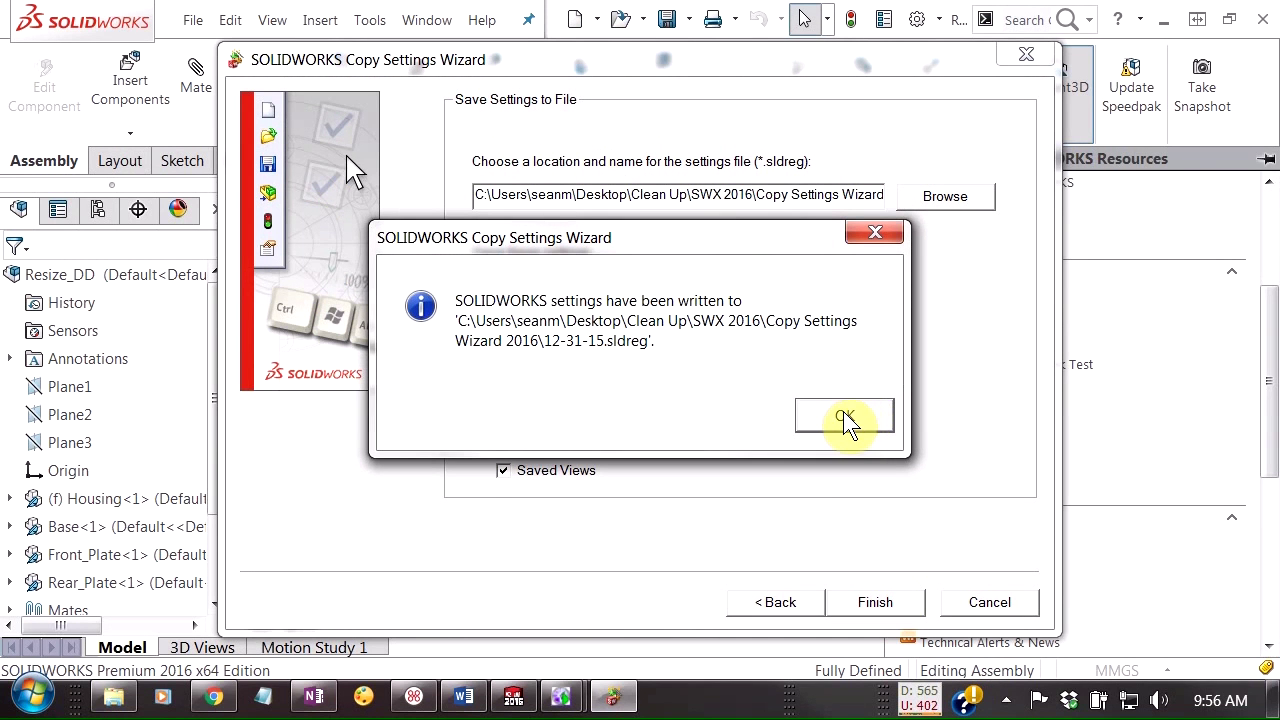
Close SOLIDWORKS and select 12-31-15.sldreg in the desktop's Clean Up > SWX 2016 > Copy Settings Wizard 2016 folder
click(1263, 19)
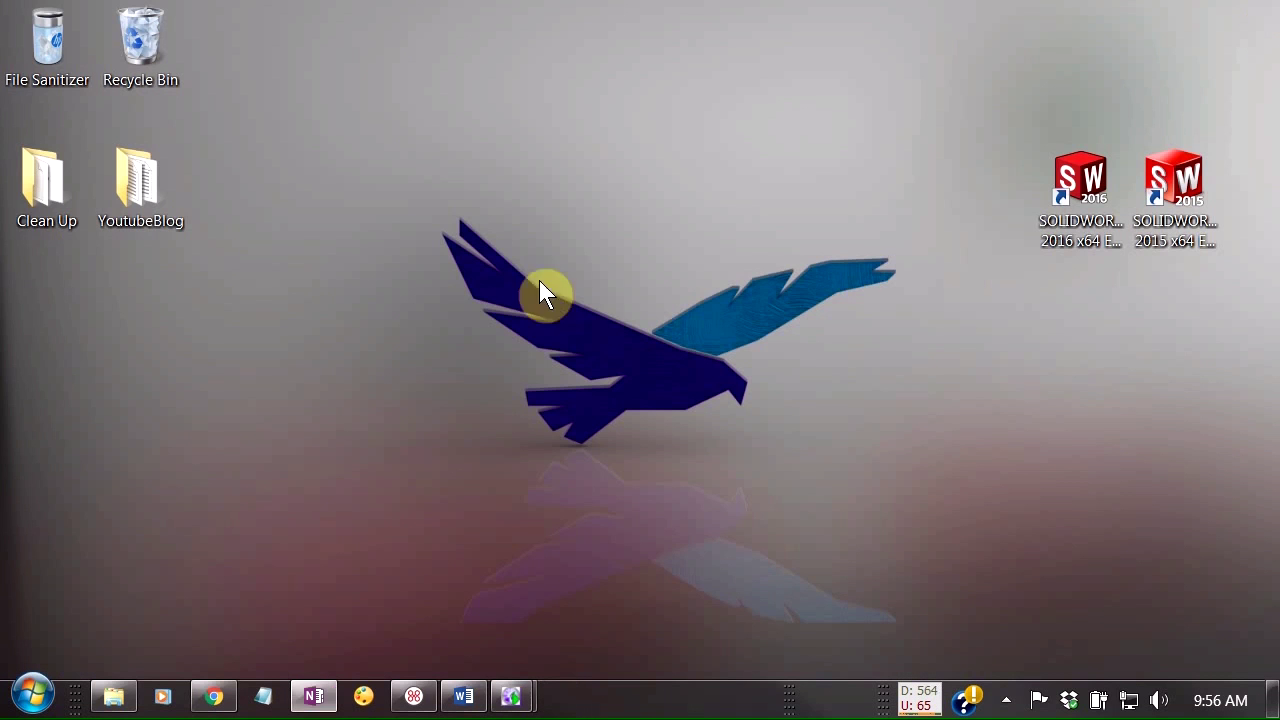
click(579, 274)
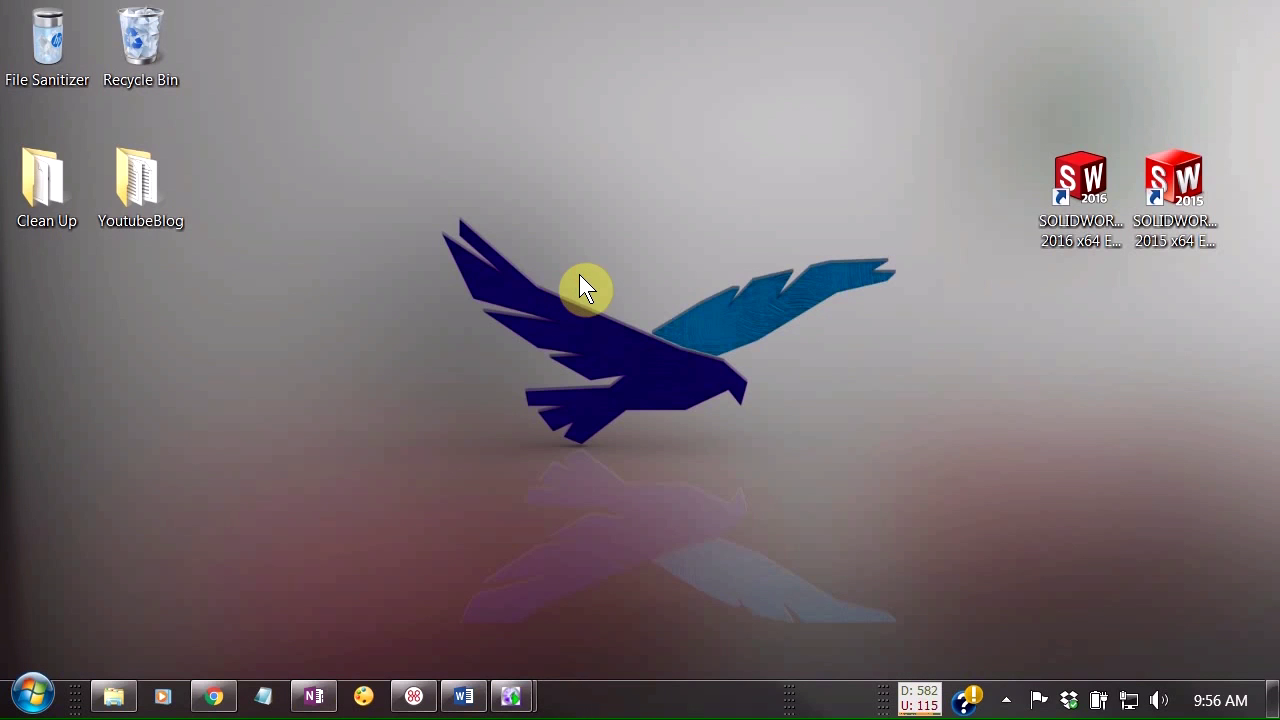
double_click(31, 199)
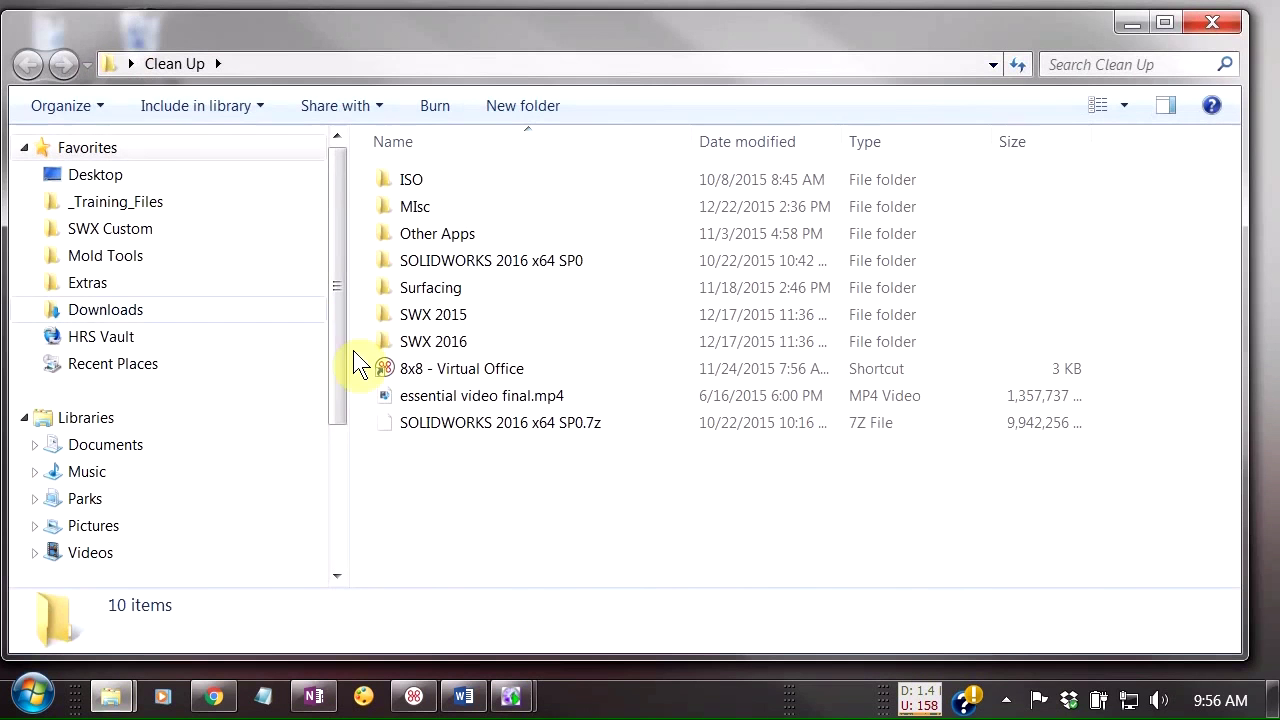
double_click(433, 341)
double_click(481, 180)
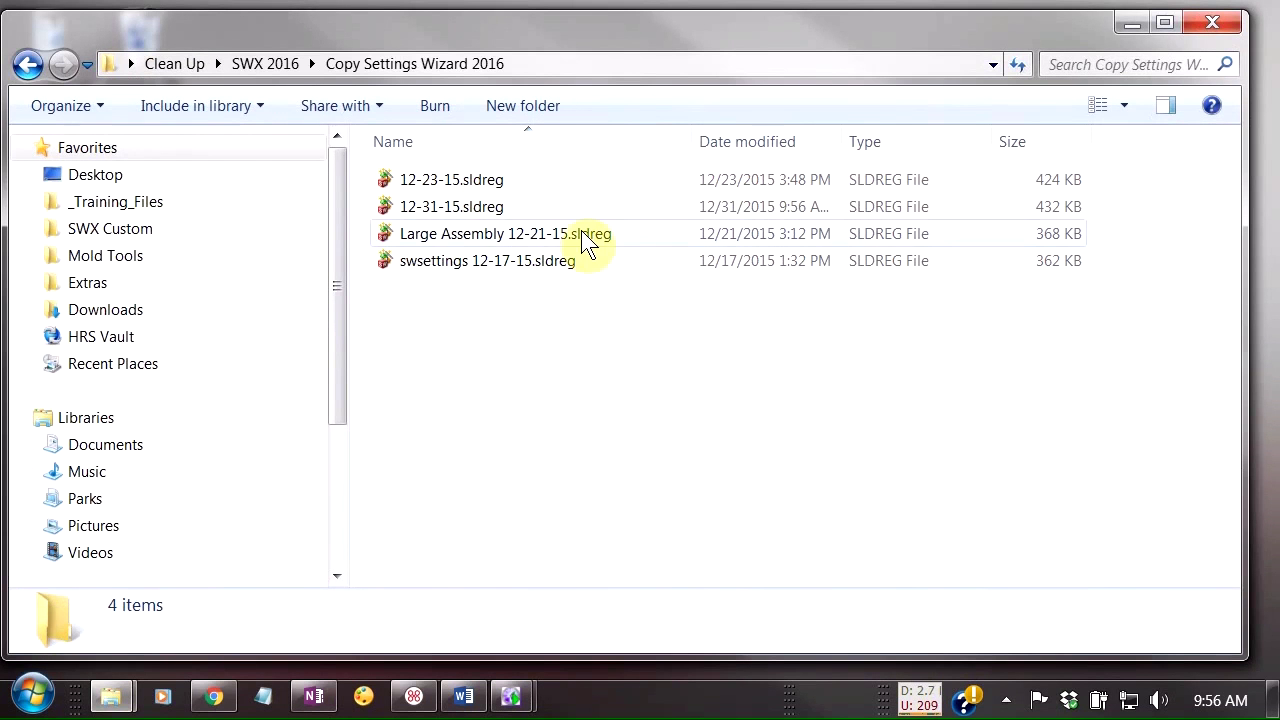
click(505, 210)
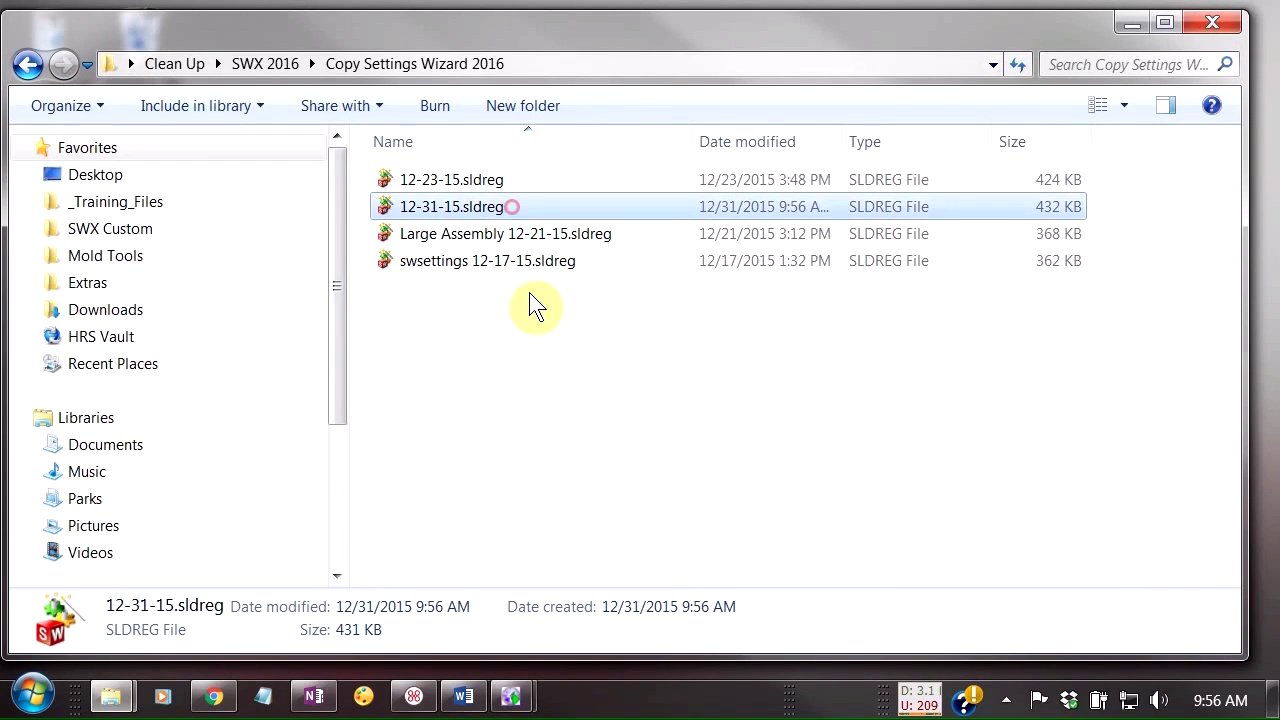
Restore the settings from 12-31-15.sldreg to SOLIDWORKS 2016 for the current user, without creating a backup
double_click(493, 208)
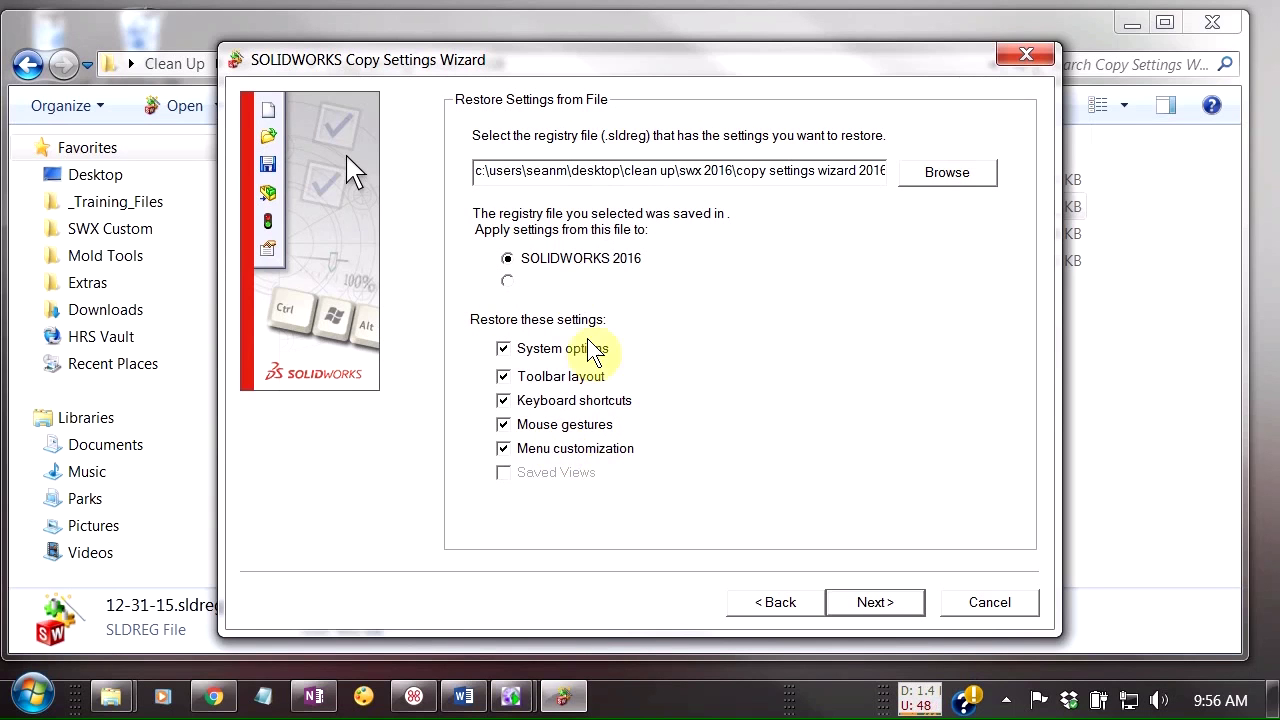
click(875, 602)
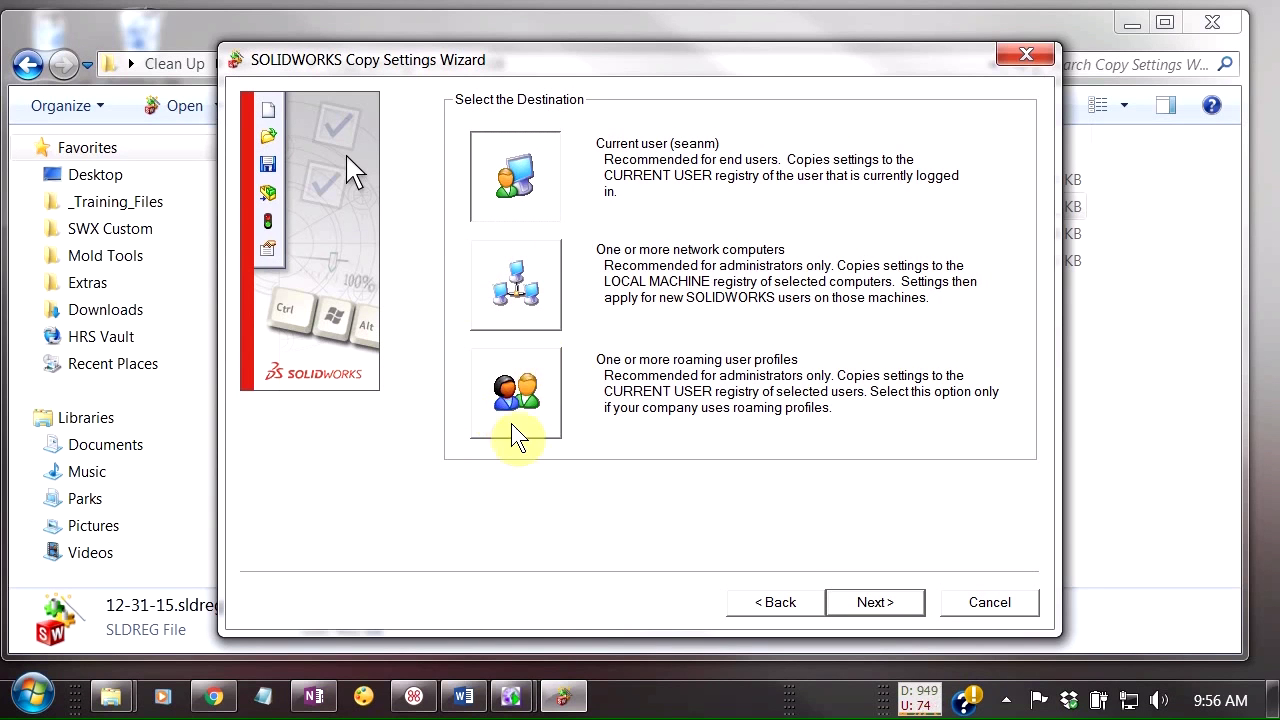
click(900, 612)
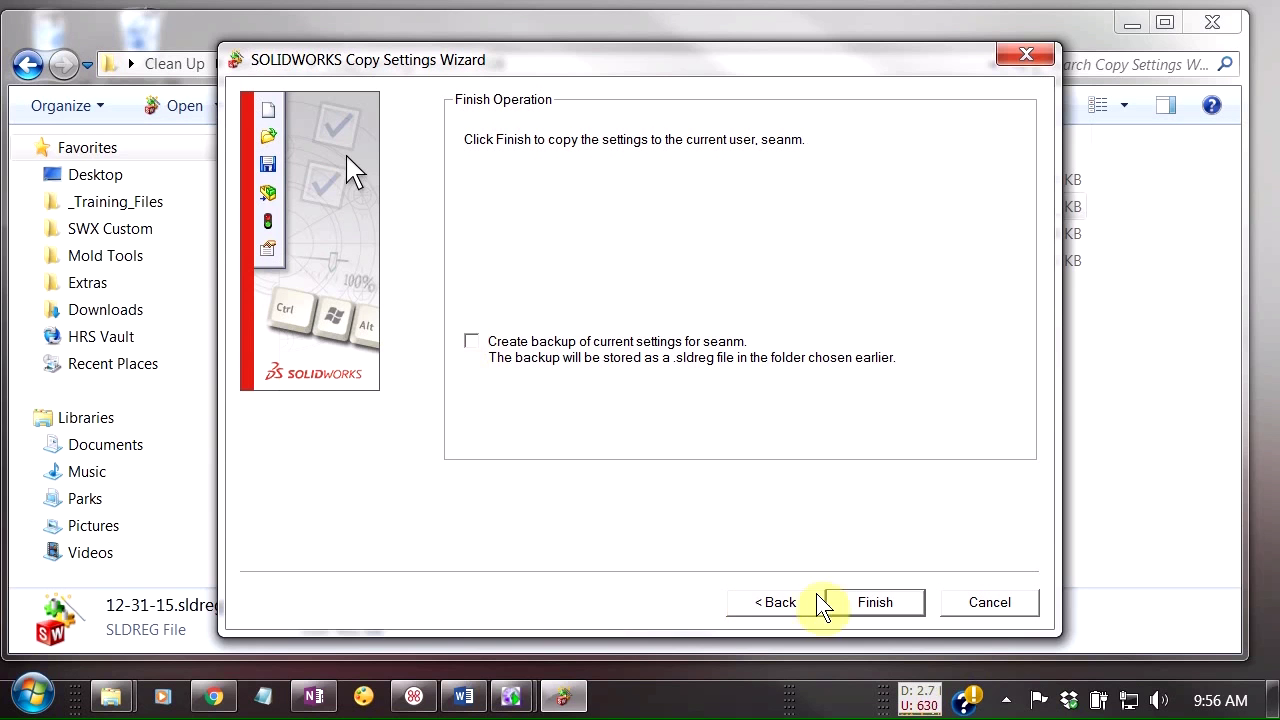
click(866, 608)
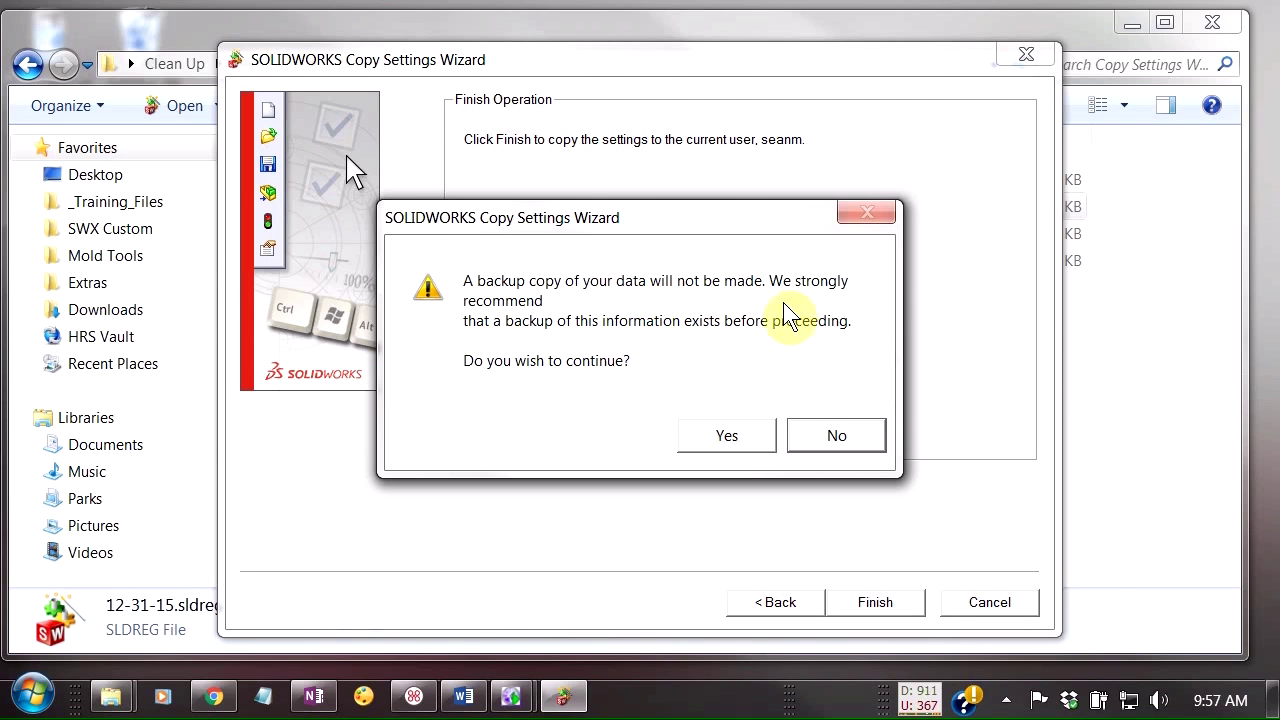
click(733, 440)
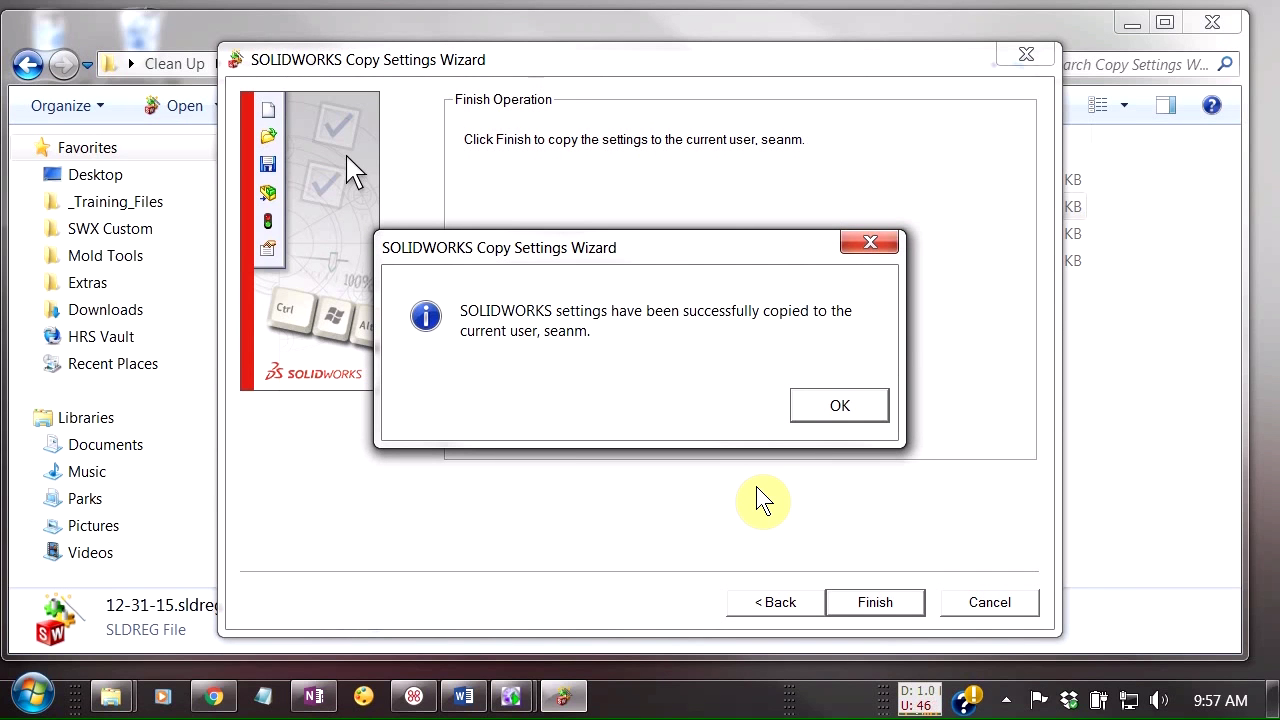
click(870, 405)
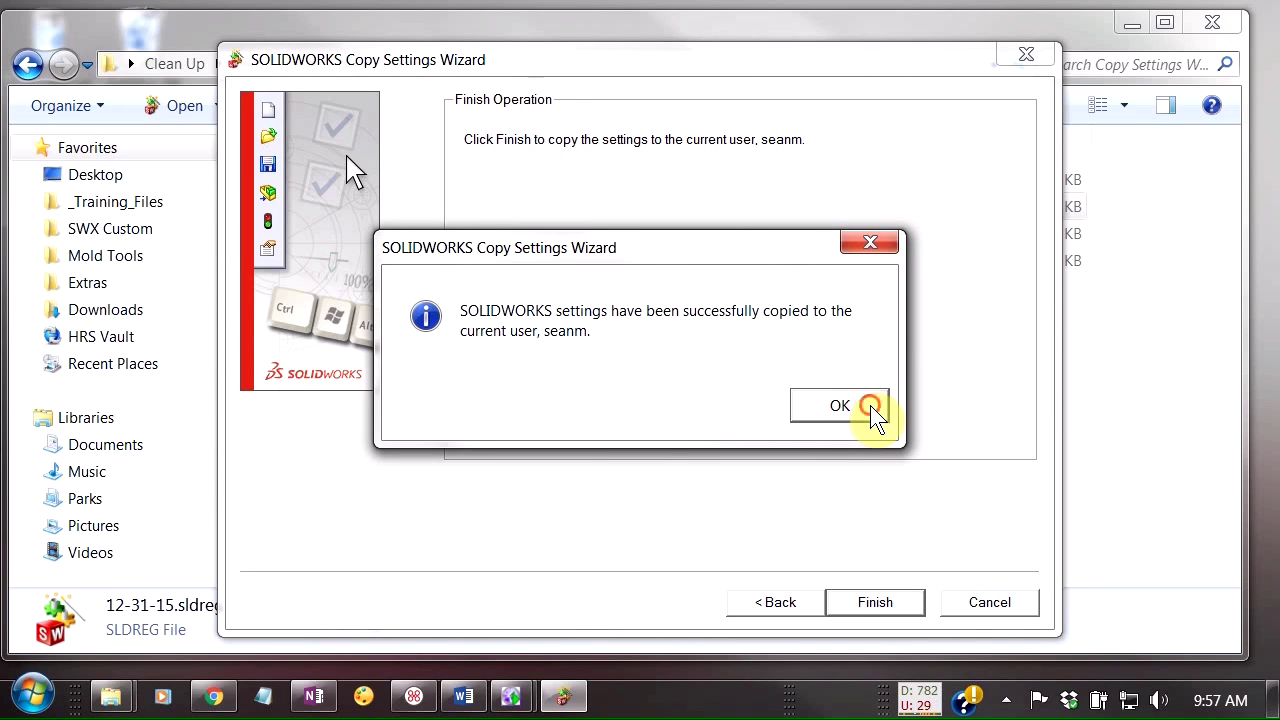